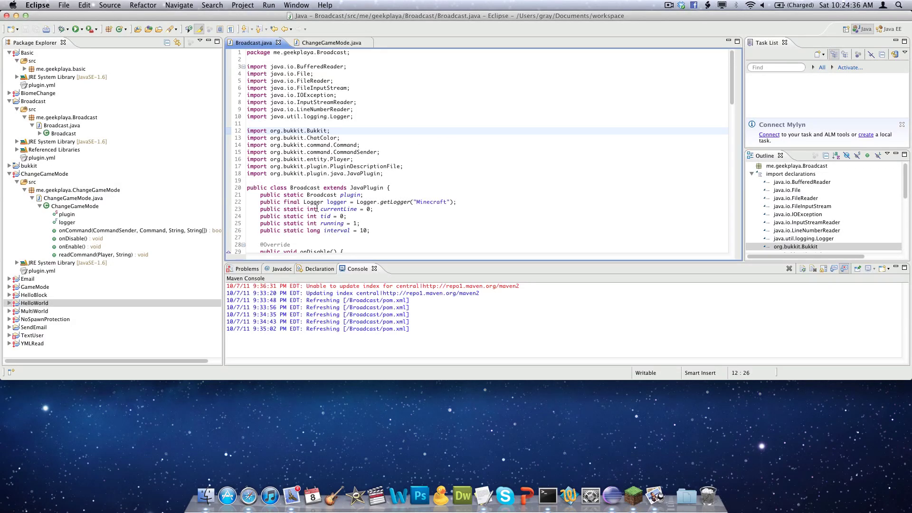
Step: Export the Broadcast project as a JAR file to Server/plugins/Broadcast.jar with its generated class files and resources
{"action": "scroll", "coordinate": [375, 167], "scroll_direction": "down", "scroll_amount": 20}
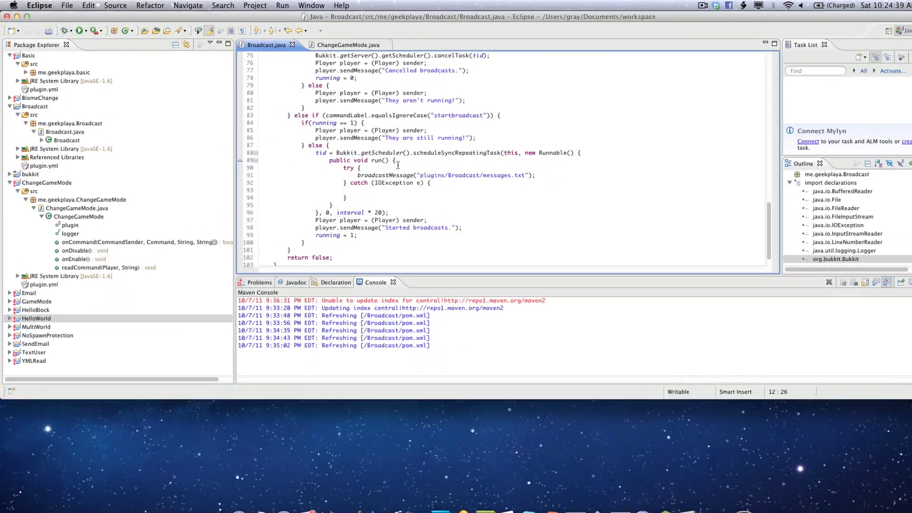
{"action": "scroll", "coordinate": [378, 156], "scroll_direction": "up", "scroll_amount": 20}
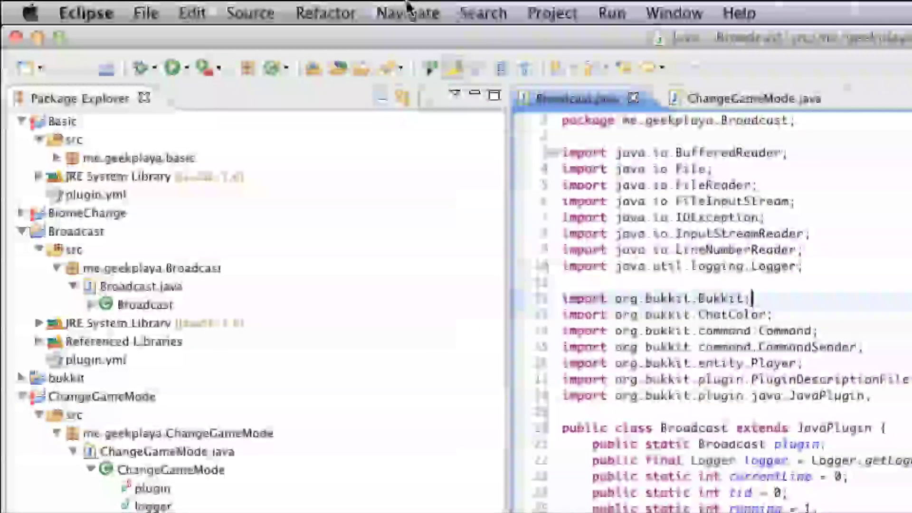
{"action": "left_click", "coordinate": [121, 8]}
{"action": "mouse_move", "coordinate": [145, 12]}
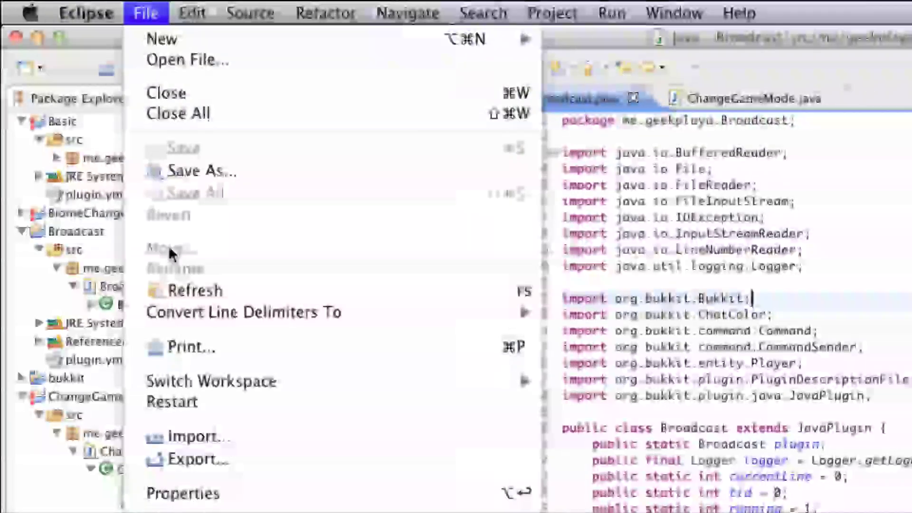
{"action": "left_click", "coordinate": [216, 460]}
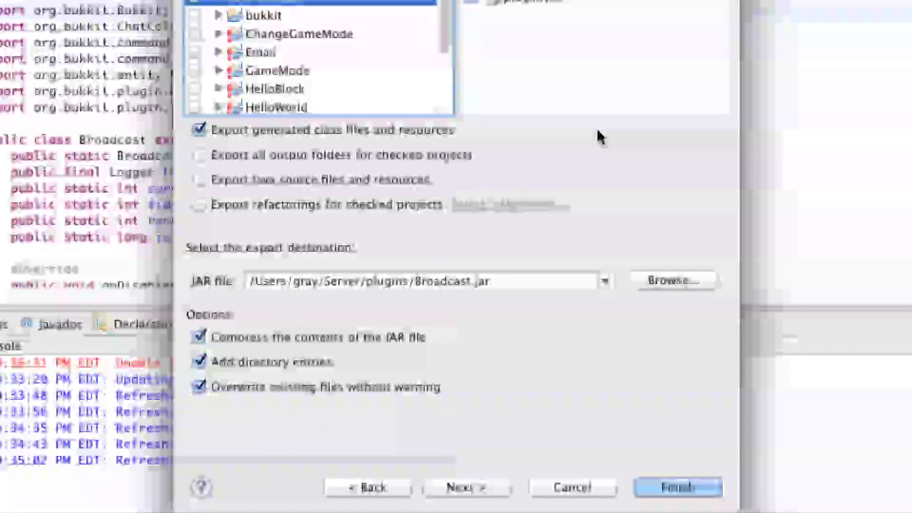
{"action": "left_click", "coordinate": [698, 493]}
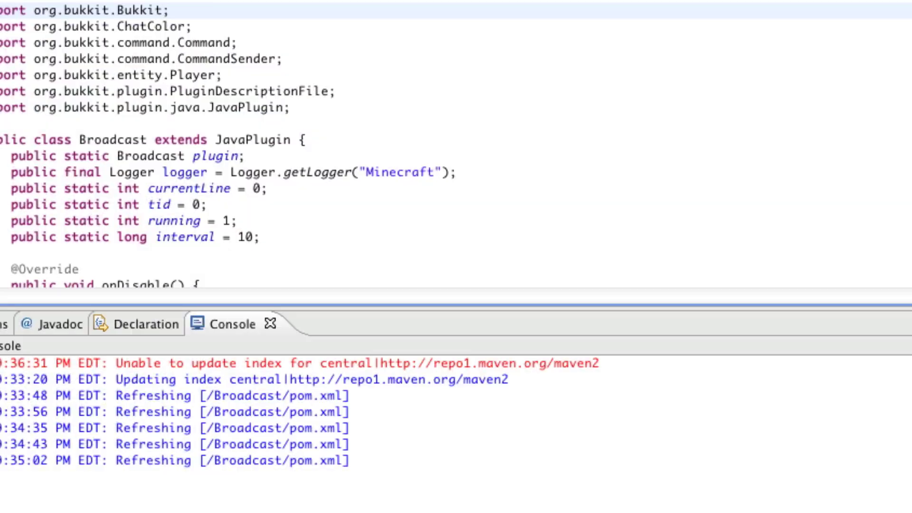
Step: Switch to Finder, delete the Broadcast folder in Server/plugins, and create a new folder named Broadcast there
{"action": "key", "text": "super+Tab"}
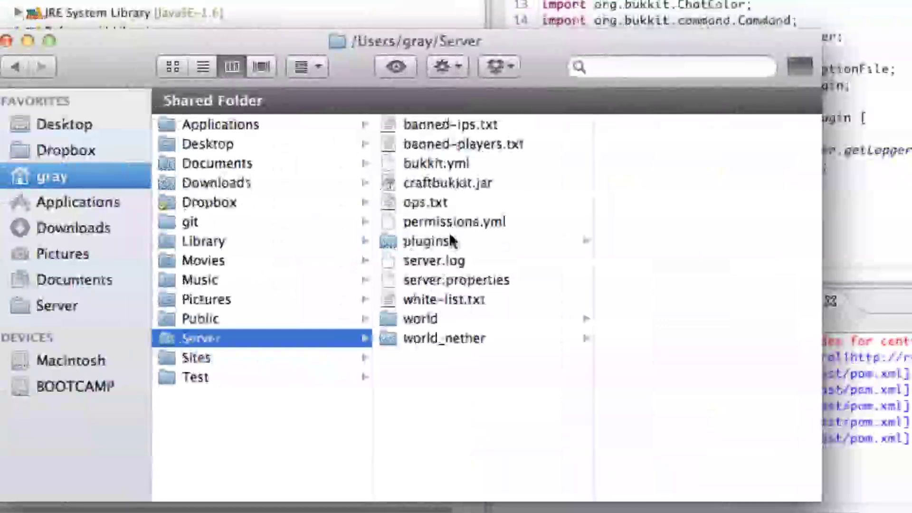
{"action": "left_click", "coordinate": [451, 242]}
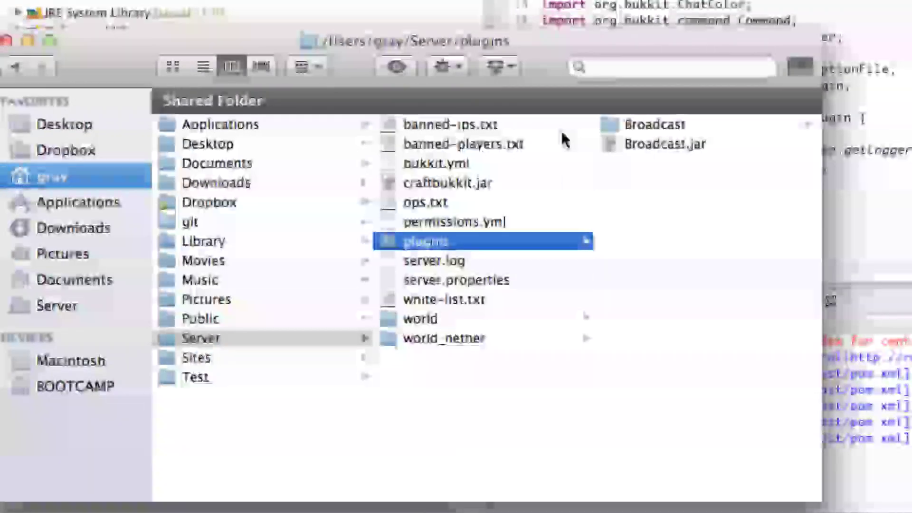
{"action": "left_click", "coordinate": [611, 125]}
{"action": "key", "text": "super+BackSpace"}
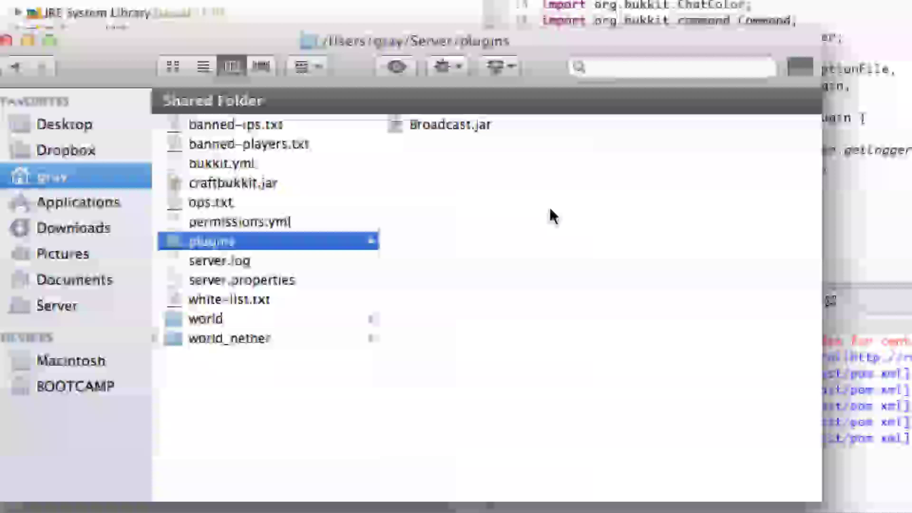
{"action": "key", "text": "super+shift+n"}
{"action": "type", "text": "Broadcast"}
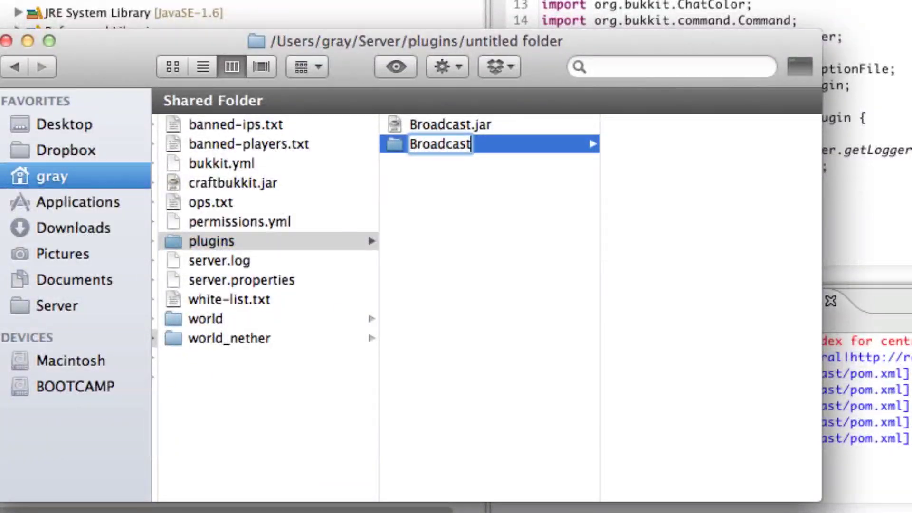
{"action": "key", "text": "Return"}
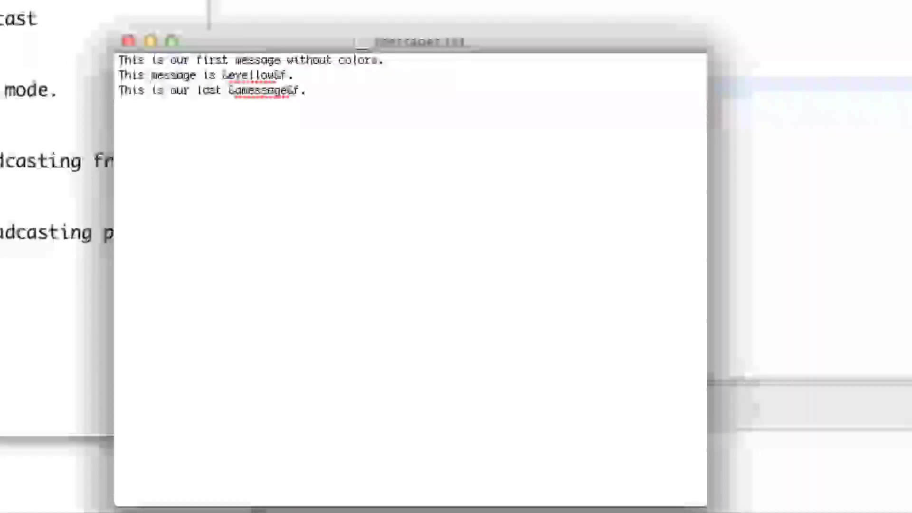
Step: Replace the text of messages.txt with "This is our first message.", "This is our second &emessage&f." and "This is our &athird&f and last message."
{"action": "key", "text": "super+a"}
{"action": "key", "text": "BackSpace"}
{"action": "type", "text": "T"}
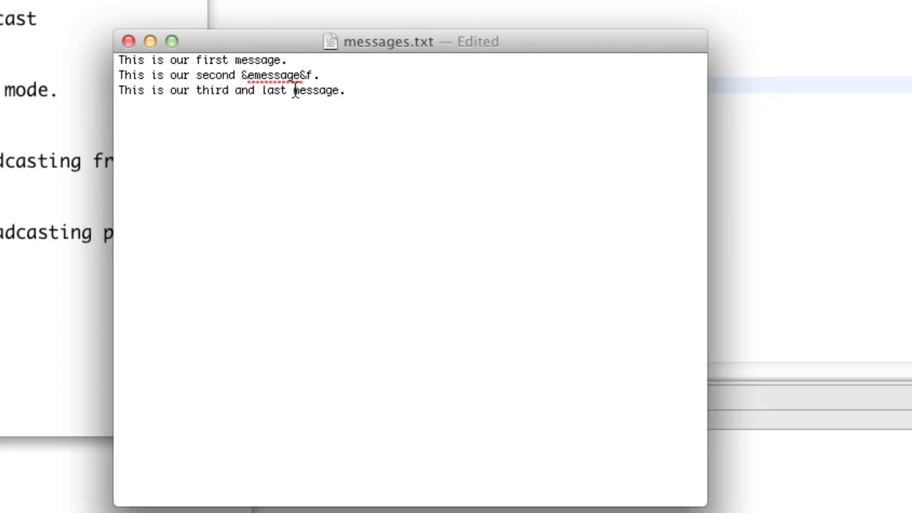
{"action": "type", "text": "&a"}
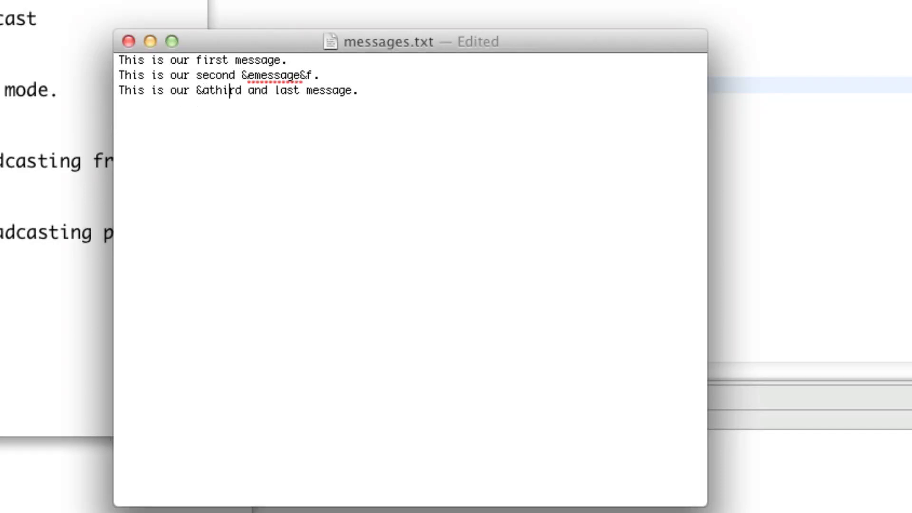
{"action": "type", "text": "&f"}
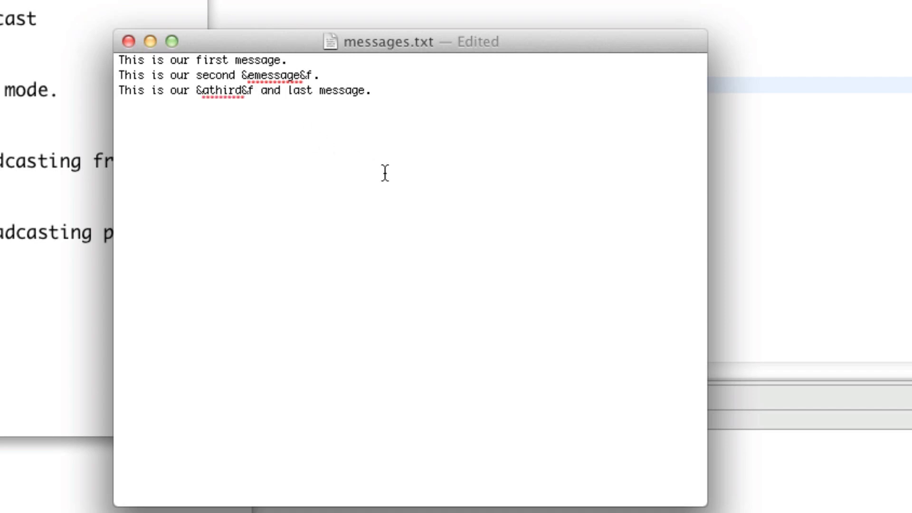
Step: Save the text as messages.txt in the Broadcast folder inside the server's plugins folder
{"action": "key", "text": "super+s"}
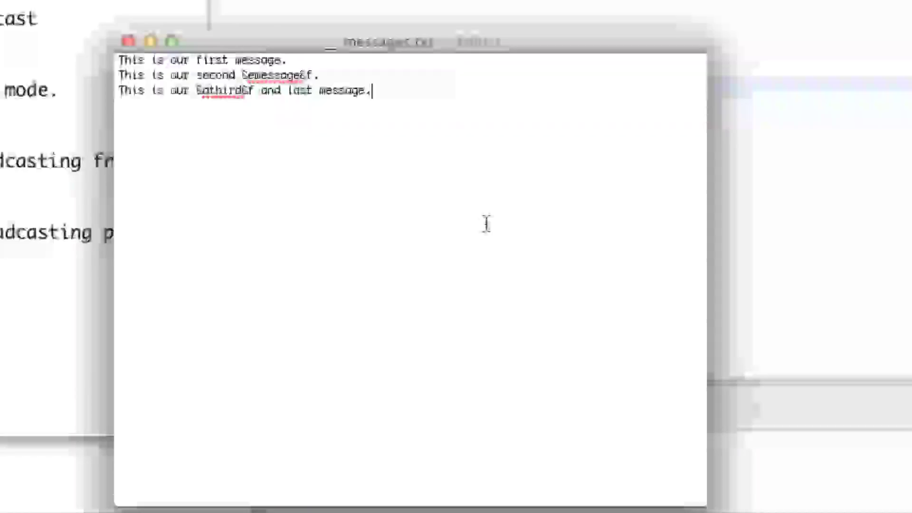
{"action": "key", "text": "Escape"}
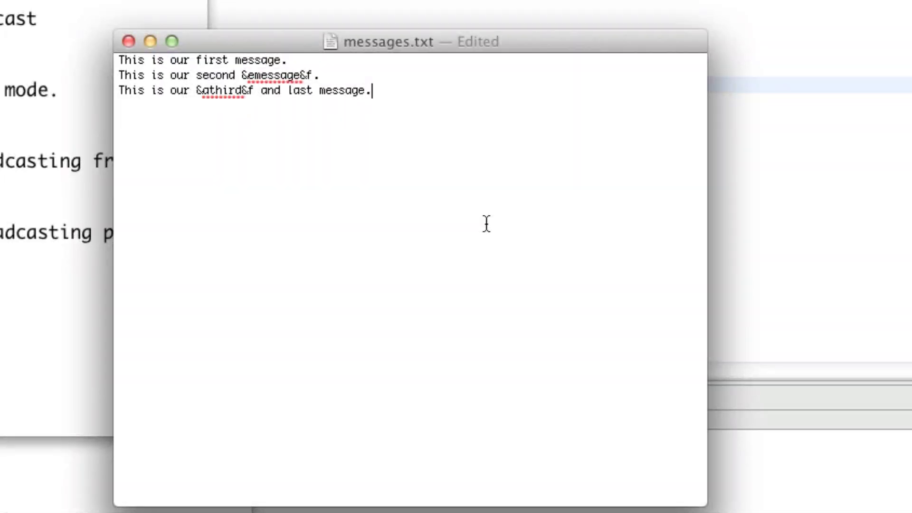
{"action": "key", "text": "super+shift+s"}
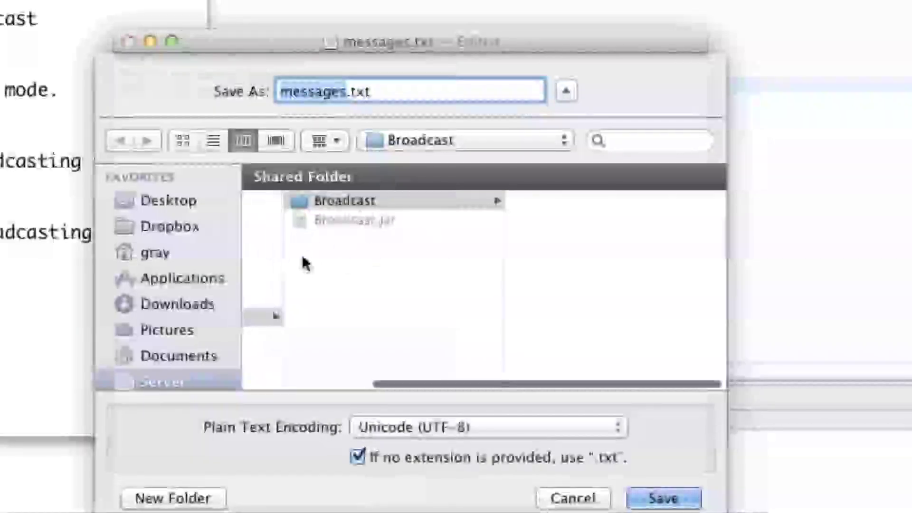
{"action": "scroll", "coordinate": [259, 264], "scroll_direction": "left", "scroll_amount": 5}
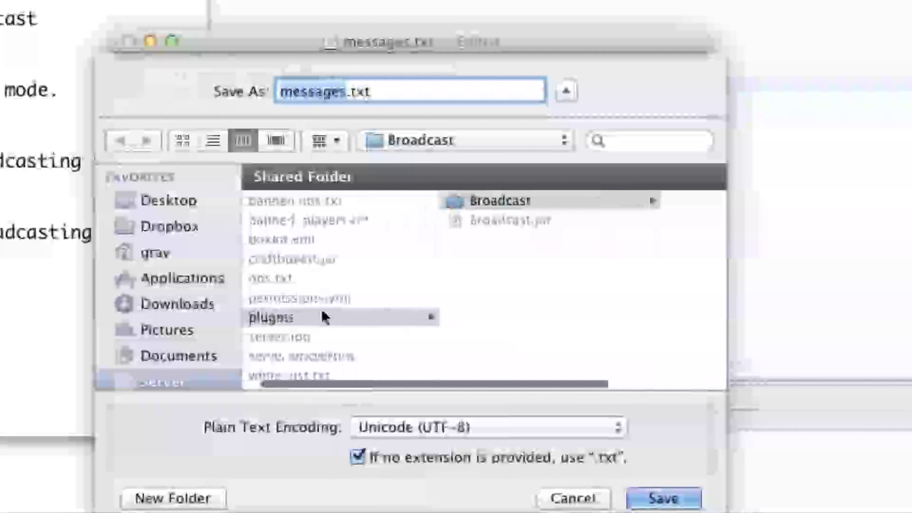
{"action": "scroll", "coordinate": [527, 210], "scroll_direction": "right", "scroll_amount": 3}
{"action": "scroll", "coordinate": [529, 215], "scroll_direction": "right", "scroll_amount": 2}
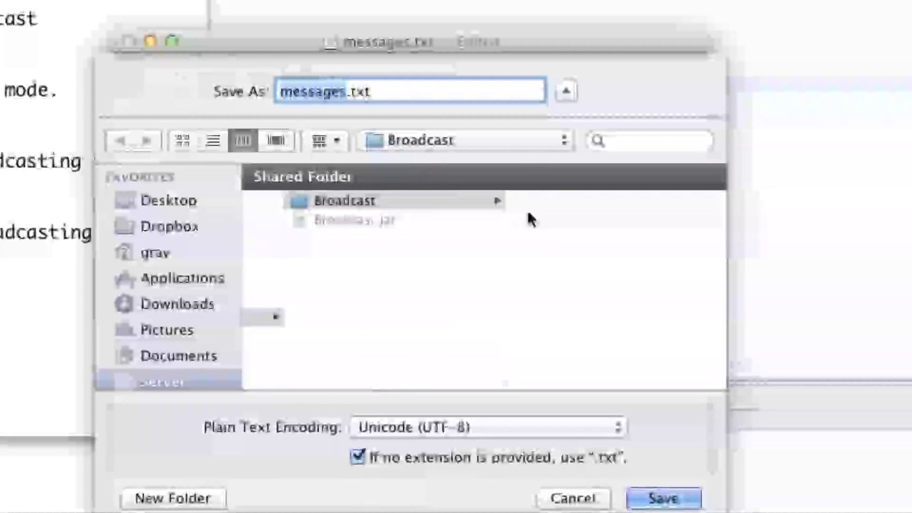
{"action": "key", "text": "Return"}
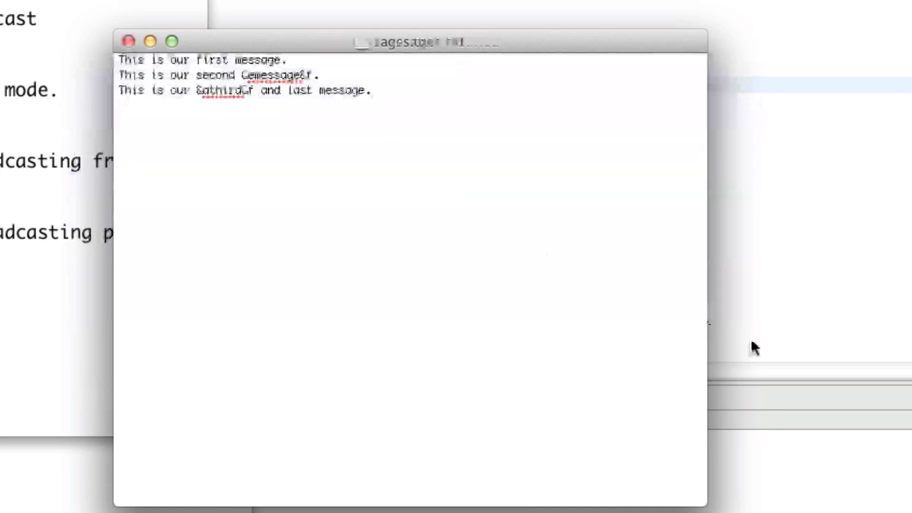
Step: Force-quit PowerPoint from the Dock
{"action": "left_click", "coordinate": [784, 413]}
{"action": "right_click", "coordinate": [223, 502]}
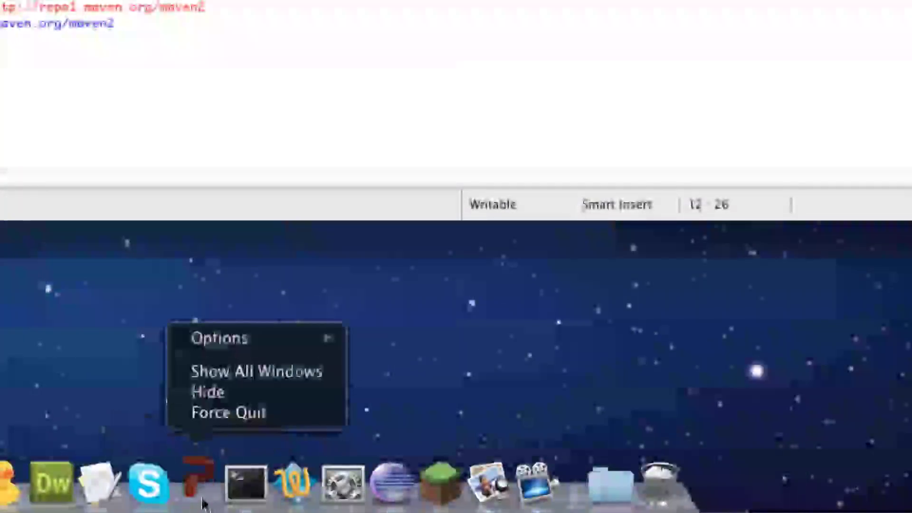
{"action": "left_click", "coordinate": [218, 412]}
Step: Switch to Terminal, clear it, start the server with java -Xmx500M -Xms500M -jar craftbukkit.jar, and check the first broadcast line in the log
{"action": "left_click", "coordinate": [246, 485]}
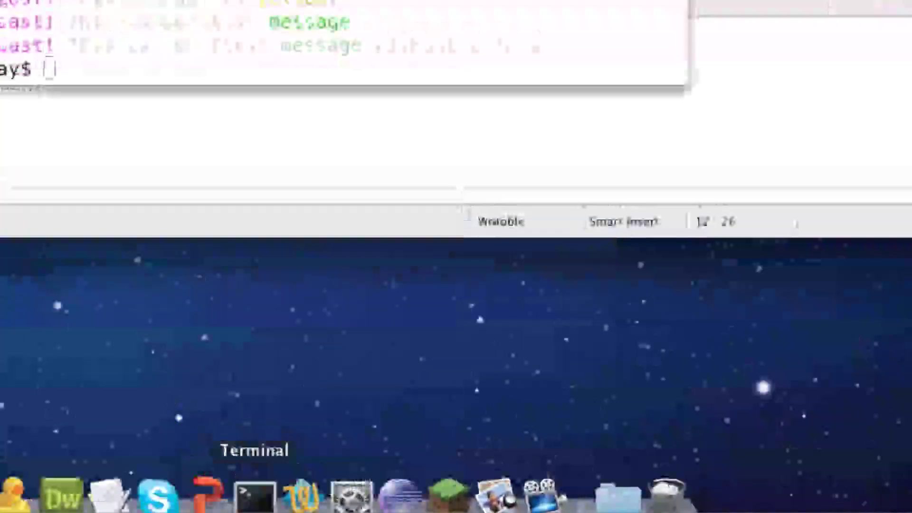
{"action": "type", "text": "clear"}
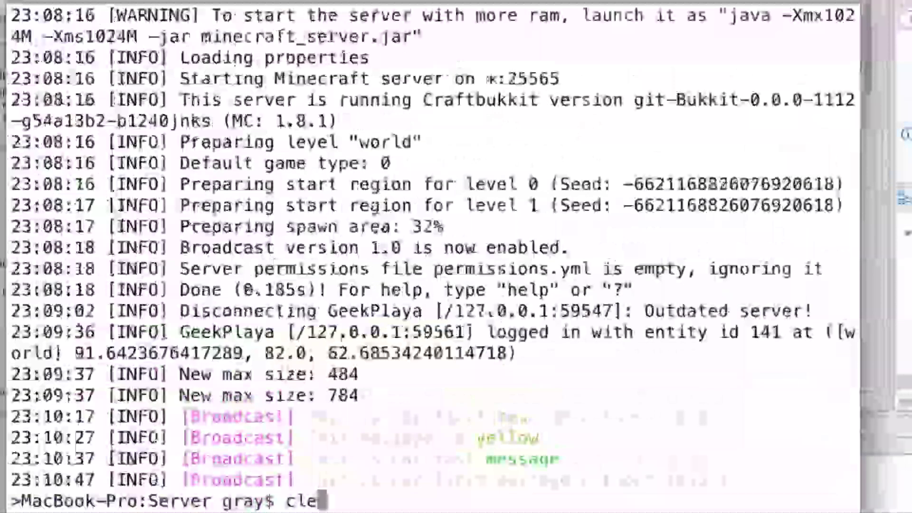
{"action": "key", "text": "Return"}
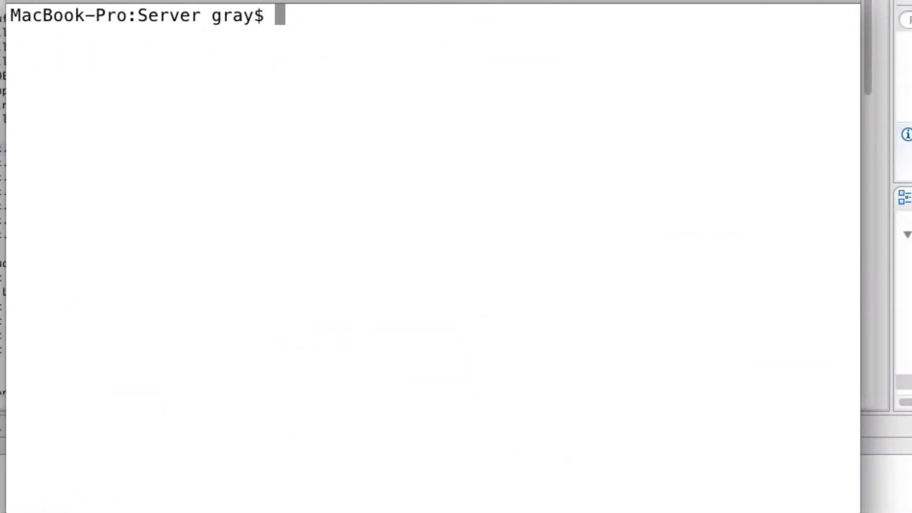
{"action": "key", "text": "Up"}
{"action": "key", "text": "Up"}
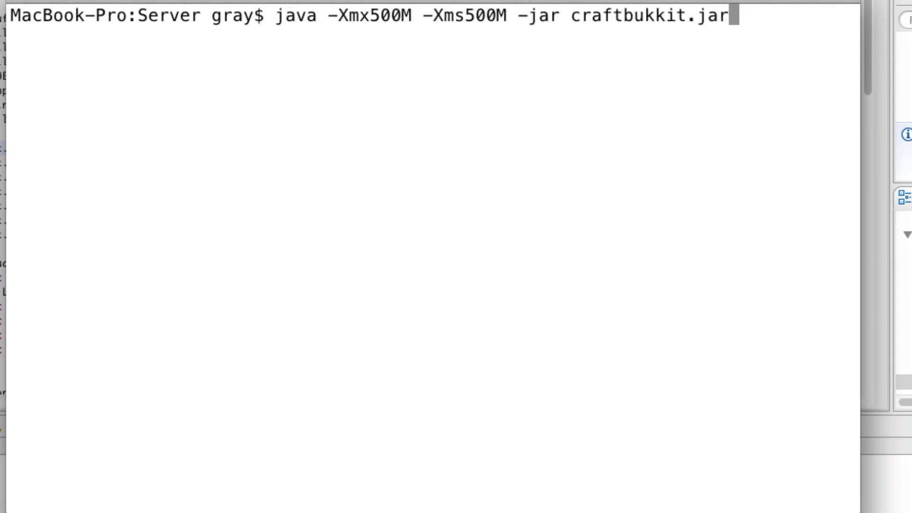
{"action": "key", "text": "Return"}
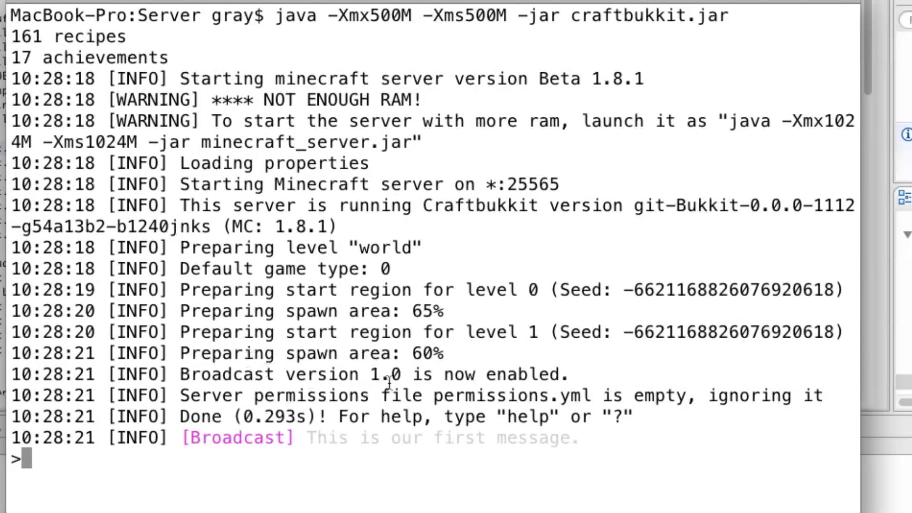
{"action": "triple_click", "coordinate": [319, 438]}
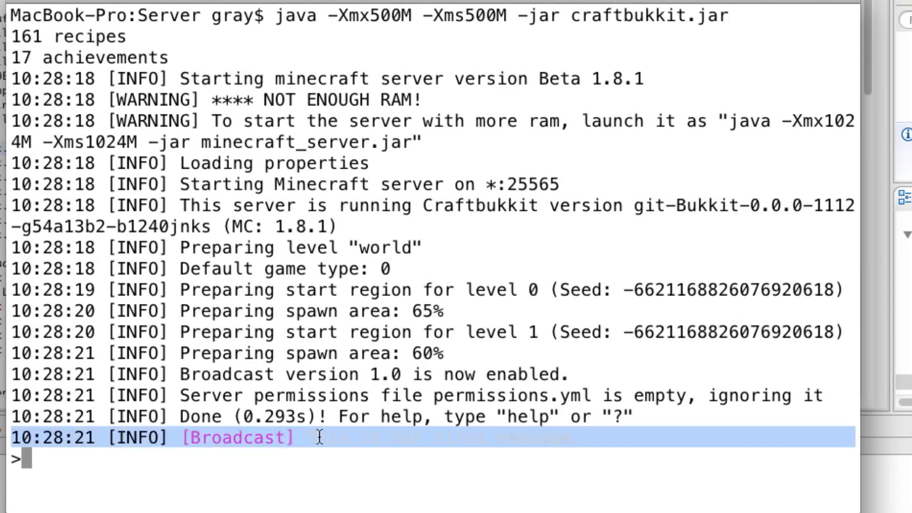
{"action": "left_click", "coordinate": [357, 461]}
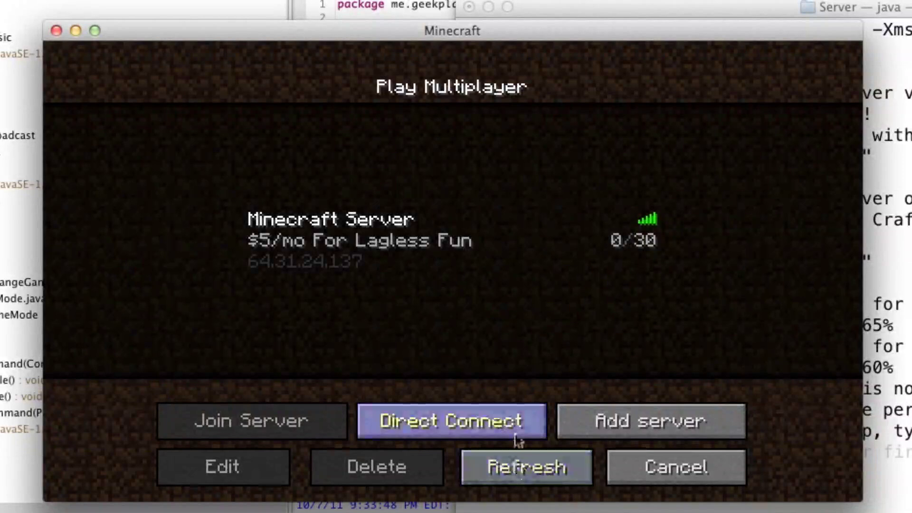
Step: Connect directly to the localhost server in Minecraft and walk around while watching the chat for broadcast messages
{"action": "left_click", "coordinate": [505, 421]}
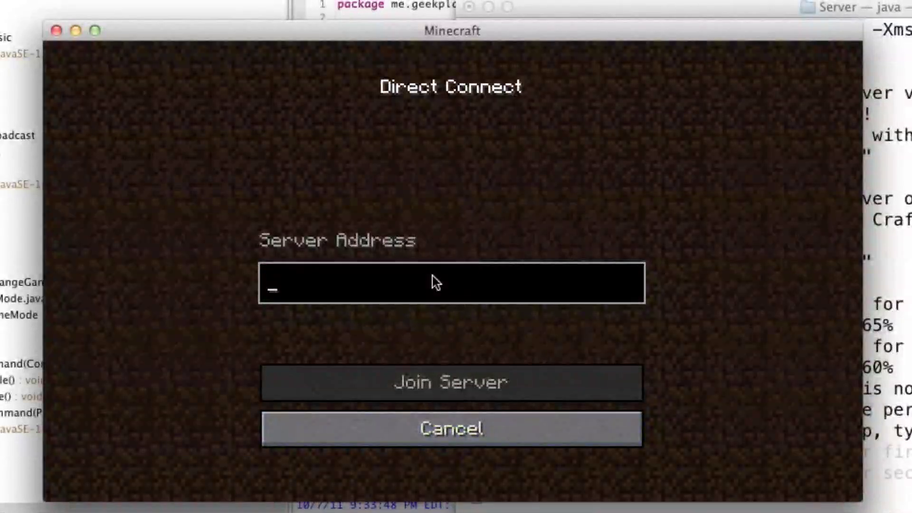
{"action": "type", "text": "localhost"}
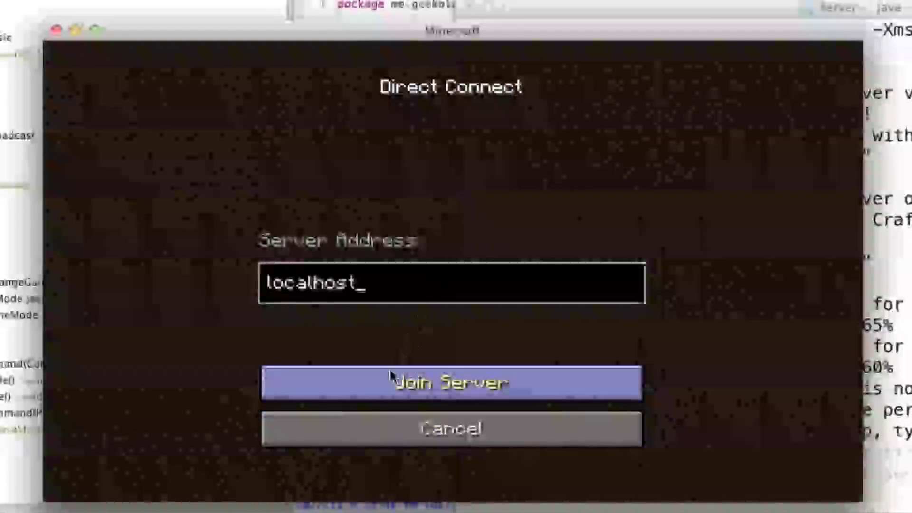
{"action": "left_click", "coordinate": [391, 376]}
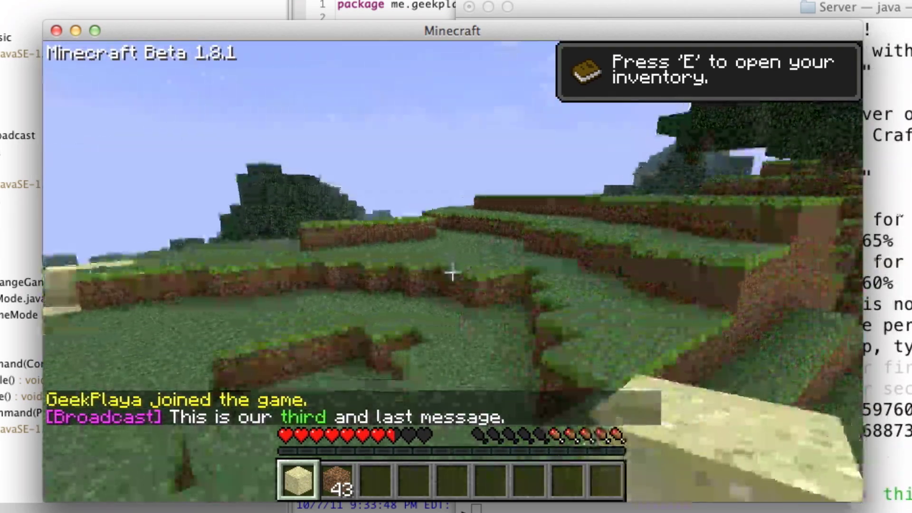
{"action": "key", "text": "w"}
{"action": "key", "text": "space"}
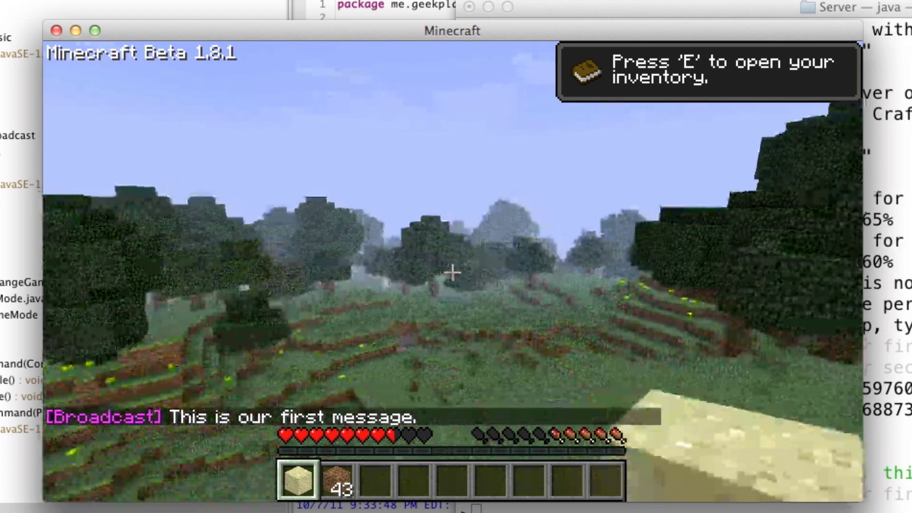
{"action": "key", "text": "w"}
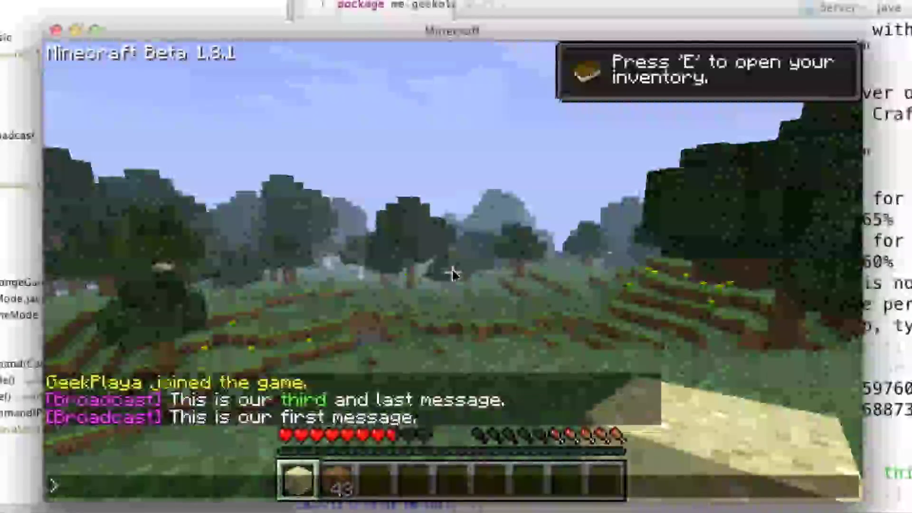
Step: Stop the broadcasts with the plugin's stop command in the game chat, and issue the same command a second time
{"action": "type", "text": "pbro"}
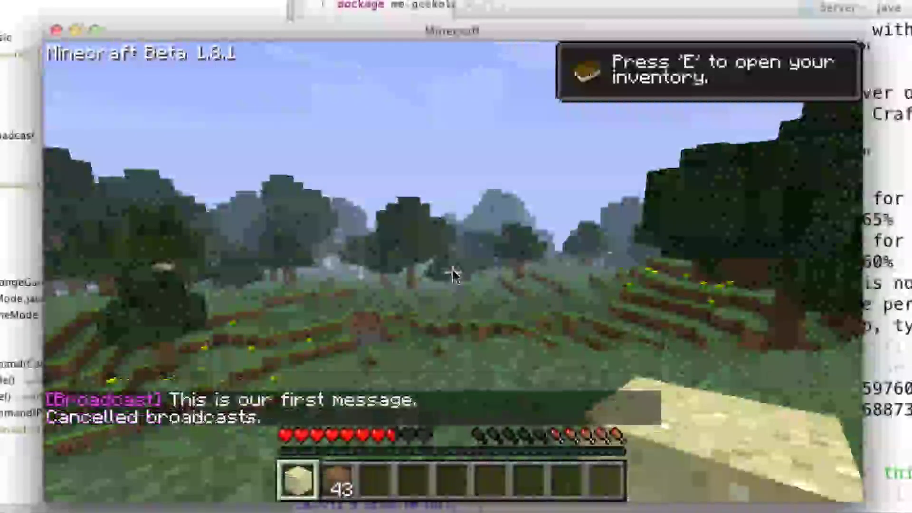
{"action": "type", "text": "t/stopc"}
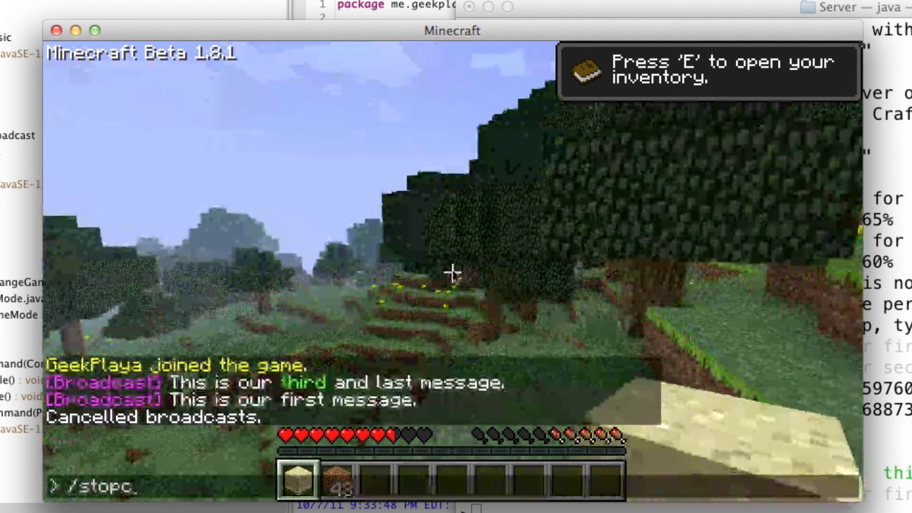
{"action": "key", "text": "BackSpace"}
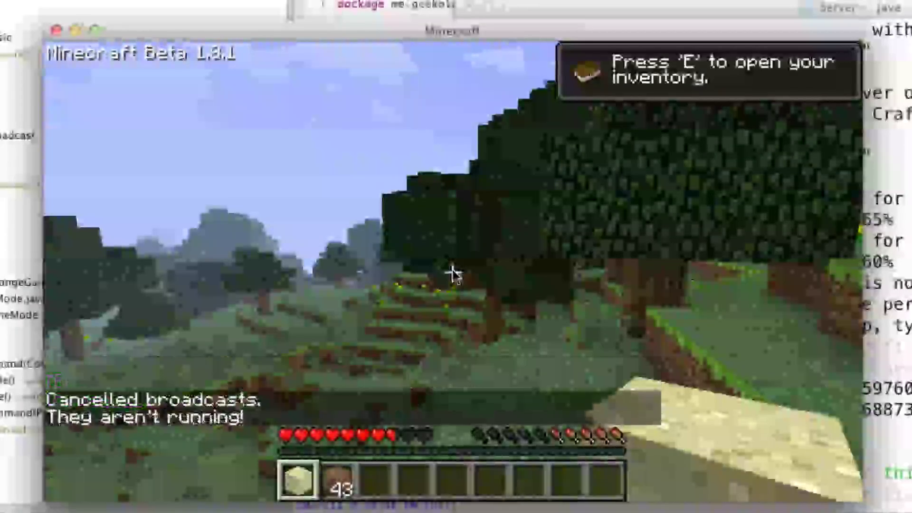
Step: Restart the broadcasts with /startbroadcast in the game chat and walk uphill while watching for the messages
{"action": "key", "text": "w"}
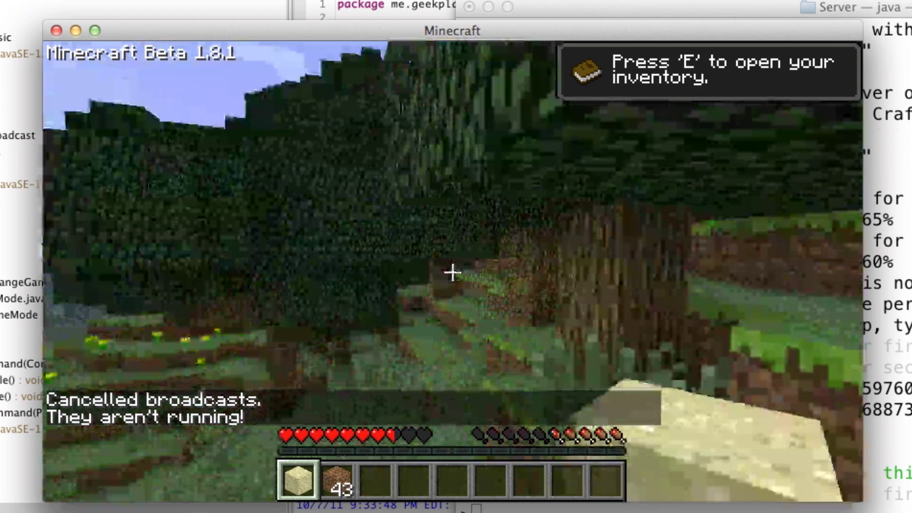
{"action": "key", "text": "w"}
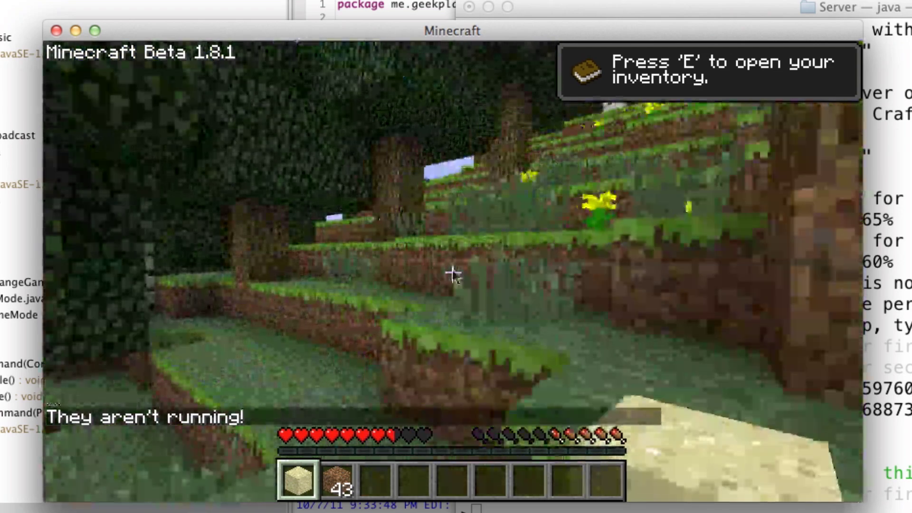
{"action": "type", "text": "t/startbroad"}
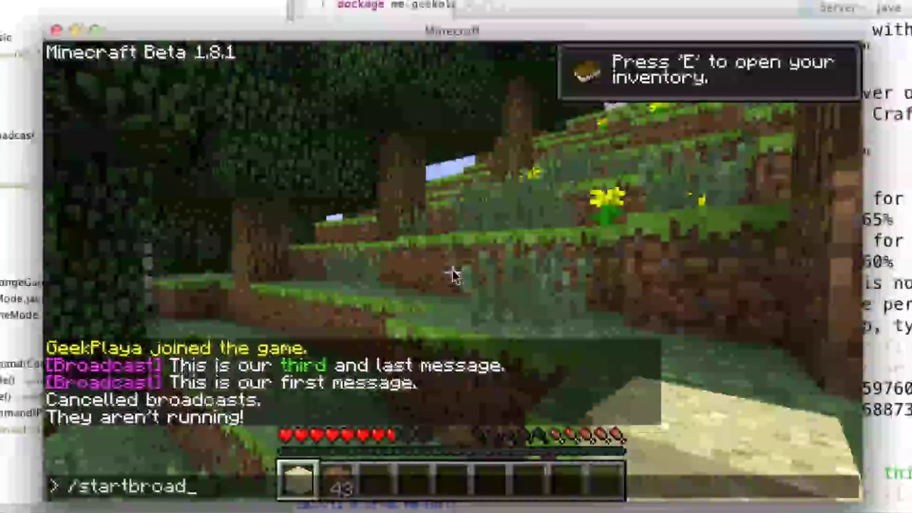
{"action": "type", "text": "cast"}
{"action": "key", "text": "Return"}
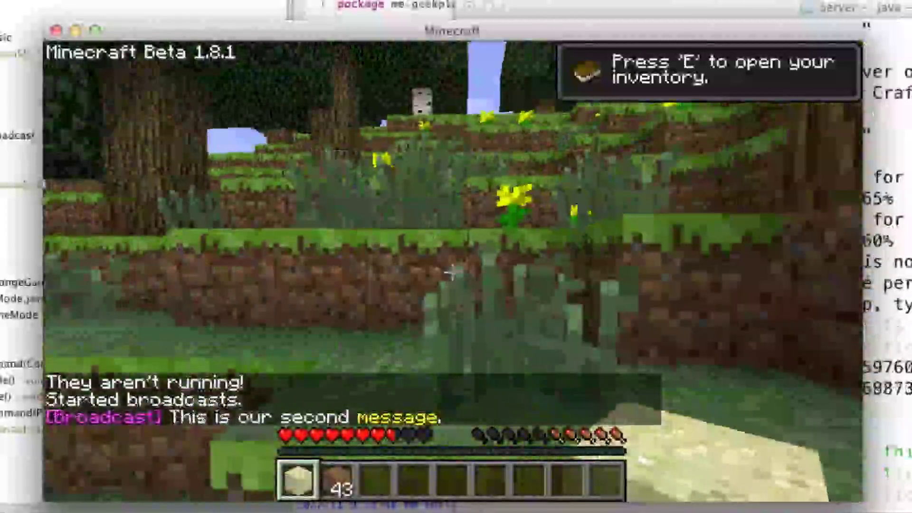
{"action": "key", "text": "w"}
{"action": "key", "text": "space"}
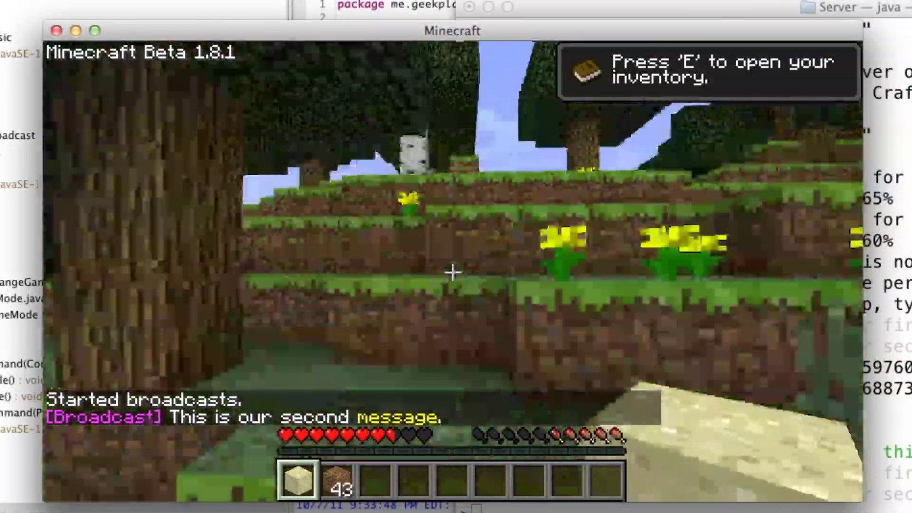
{"action": "key", "text": "w"}
{"action": "key", "text": "space"}
{"action": "key", "text": "space"}
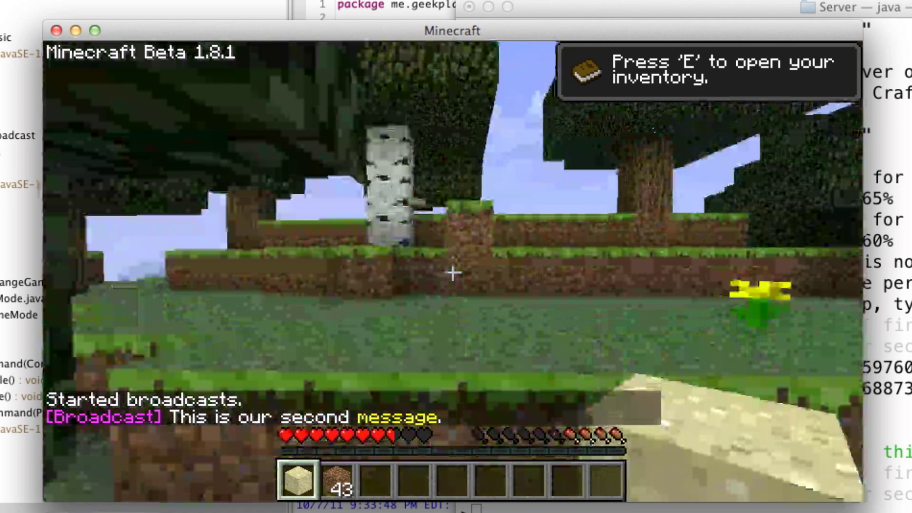
{"action": "type", "text": "t/stopbroadcast"}
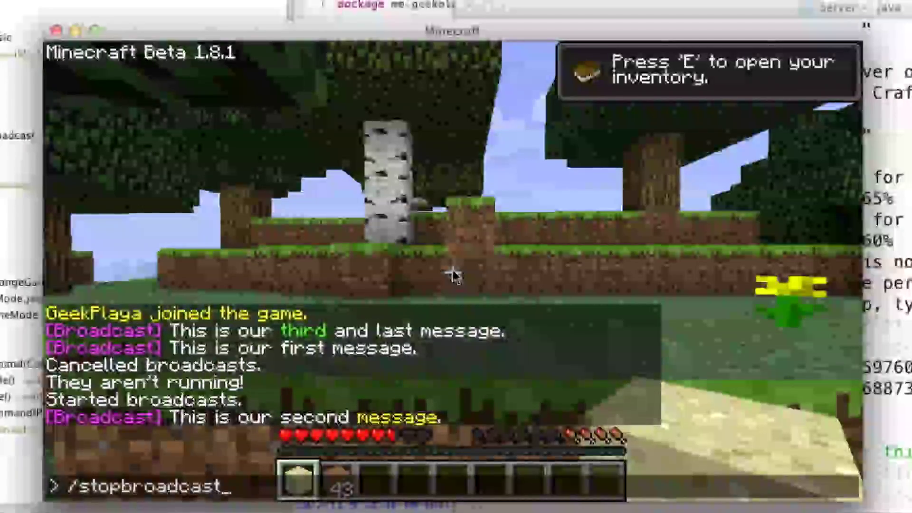
{"action": "key", "text": "BackSpace"}
{"action": "key", "text": "BackSpace"}
{"action": "key", "text": "BackSpace"}
{"action": "key", "text": "BackSpace"}
{"action": "key", "text": "BackSpace"}
{"action": "key", "text": "BackSpace"}
{"action": "key", "text": "BackSpace"}
{"action": "key", "text": "BackSpace"}
{"action": "key", "text": "BackSpace"}
{"action": "key", "text": "BackSpace"}
{"action": "key", "text": "BackSpace"}
{"action": "key", "text": "BackSpace"}
{"action": "key", "text": "BackSpace"}
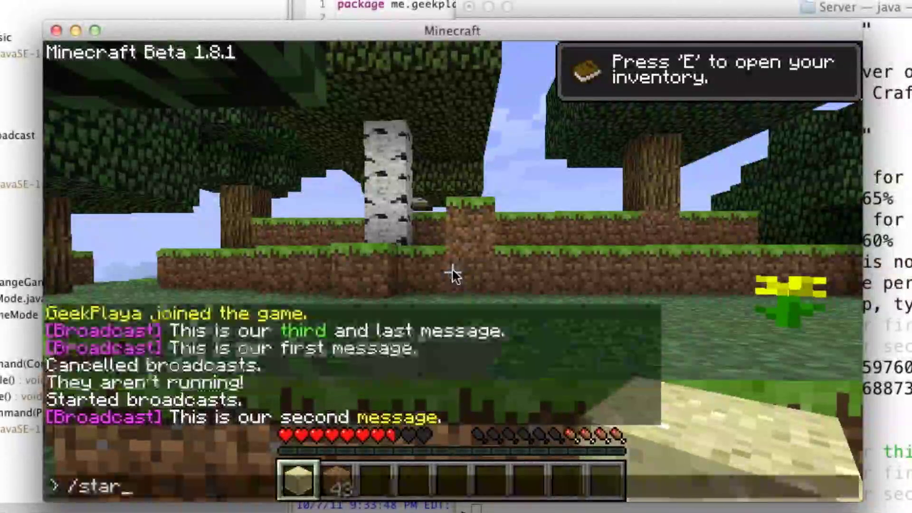
Step: Issue /startbroadcast again while the broadcasts are running to test the plugin's response, and keep walking
{"action": "type", "text": "starb"}
{"action": "key", "text": "BackSpace"}
{"action": "type", "text": "tbroad"}
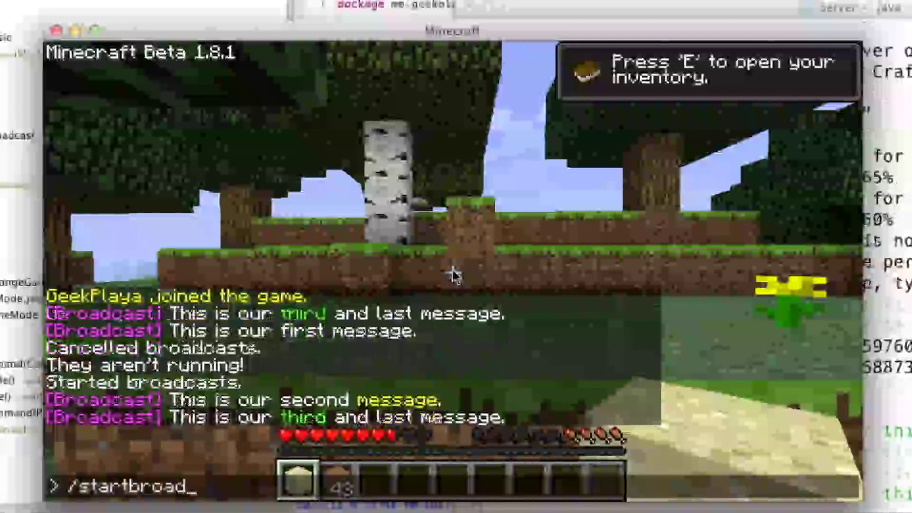
{"action": "type", "text": "cast"}
{"action": "key", "text": "Return"}
{"action": "key", "text": "w"}
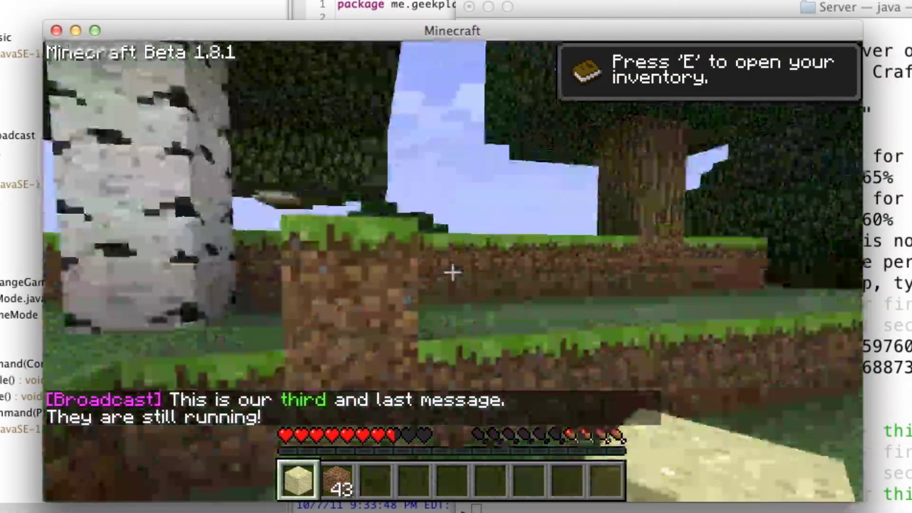
{"action": "key", "text": "w"}
{"action": "key", "text": "space"}
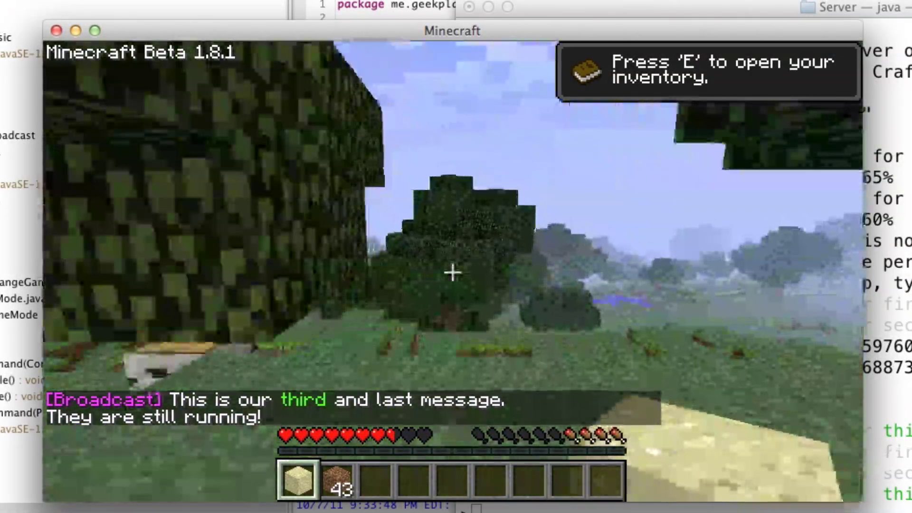
Step: Switch to messages.txt, add a fourth line reading "This is actually the last line.", and save the file
{"action": "key", "text": "t"}
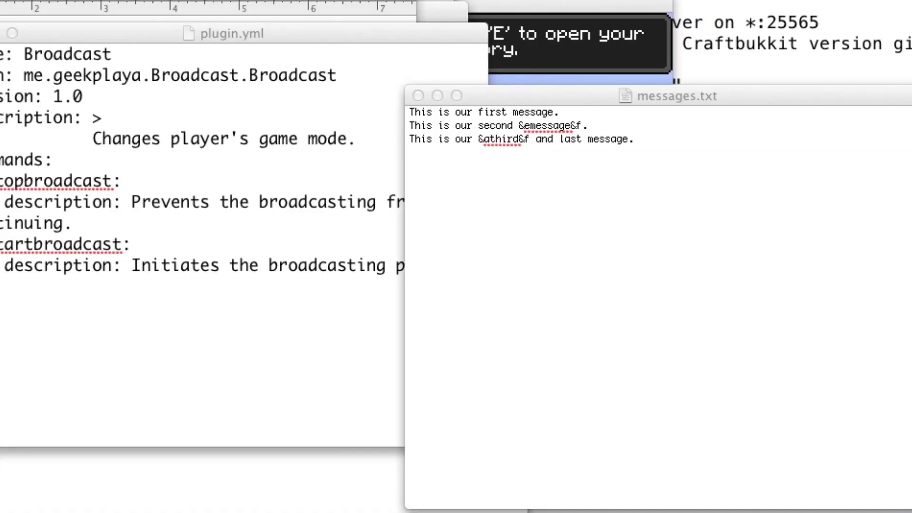
{"action": "left_click", "coordinate": [522, 288]}
{"action": "key", "text": "Return"}
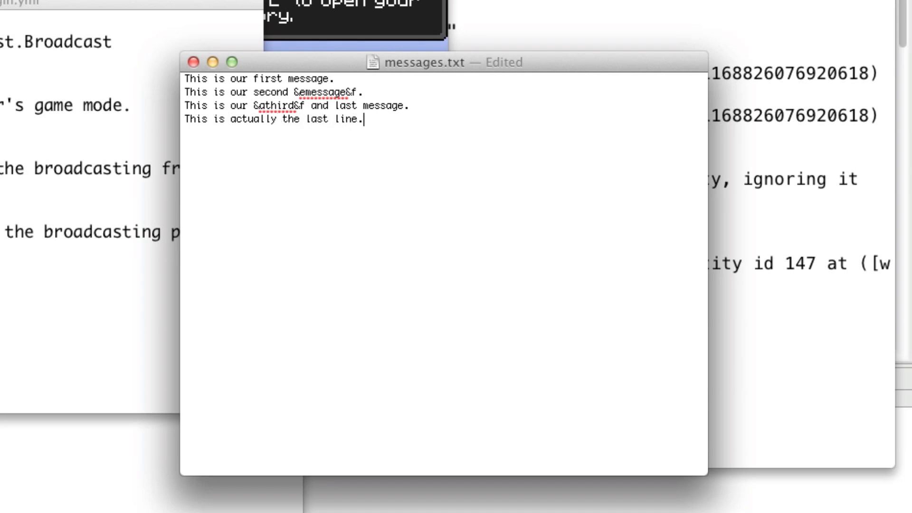
{"action": "key", "text": "cmd+s"}
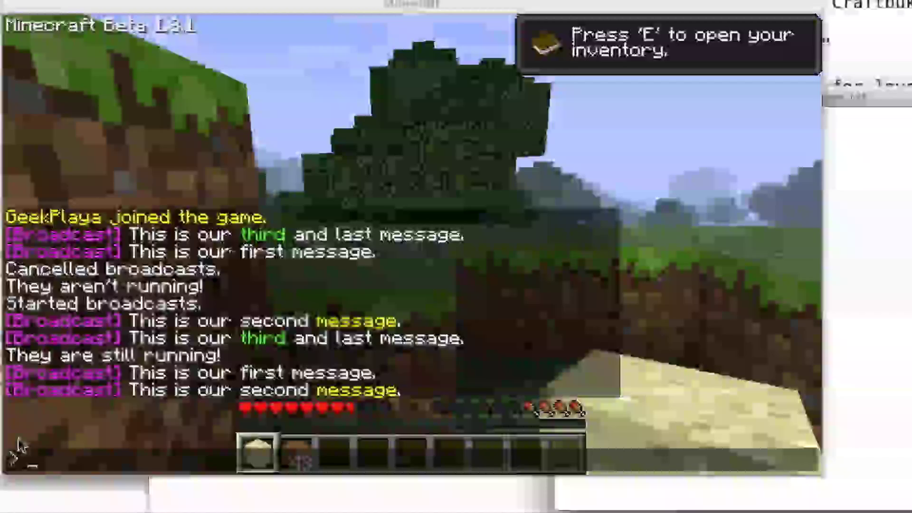
Step: Return to Minecraft and walk around while watching the chat for the newly added message
{"action": "key", "text": "Escape"}
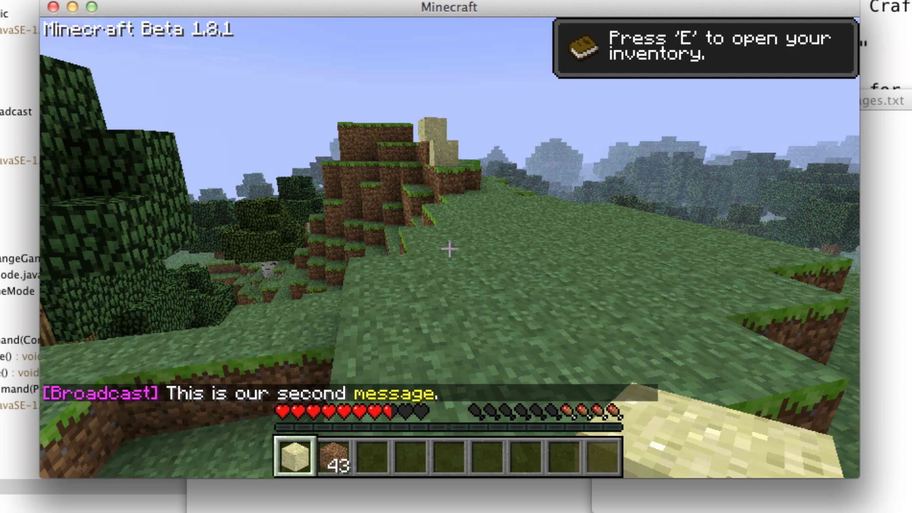
{"action": "key", "text": "w"}
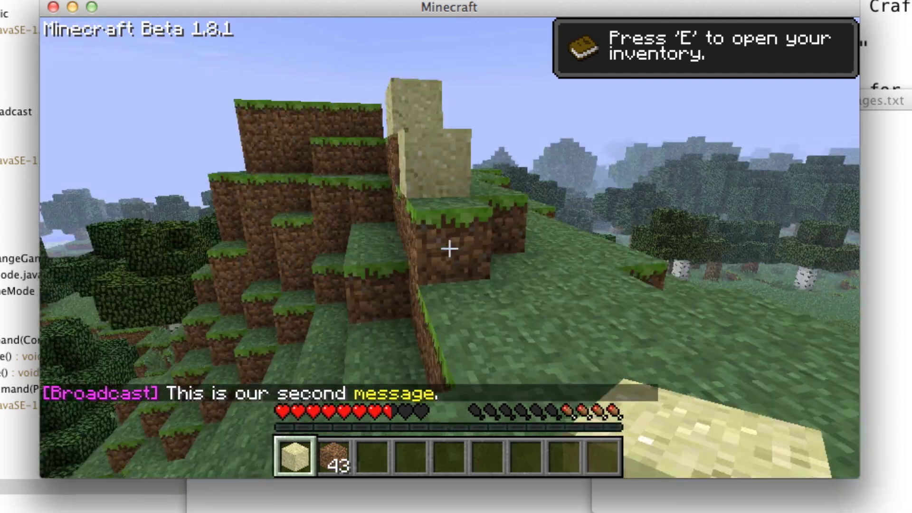
{"action": "key", "text": "space"}
{"action": "key", "text": "space"}
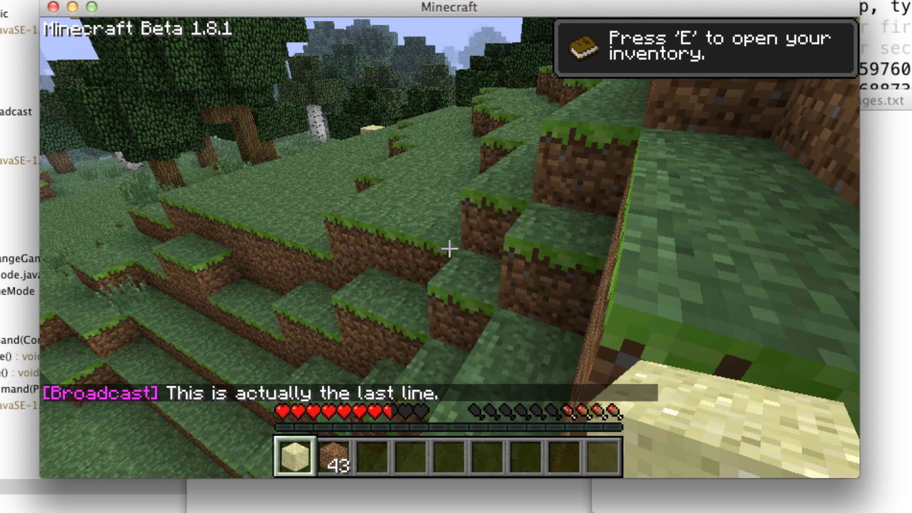
{"action": "key", "text": "w"}
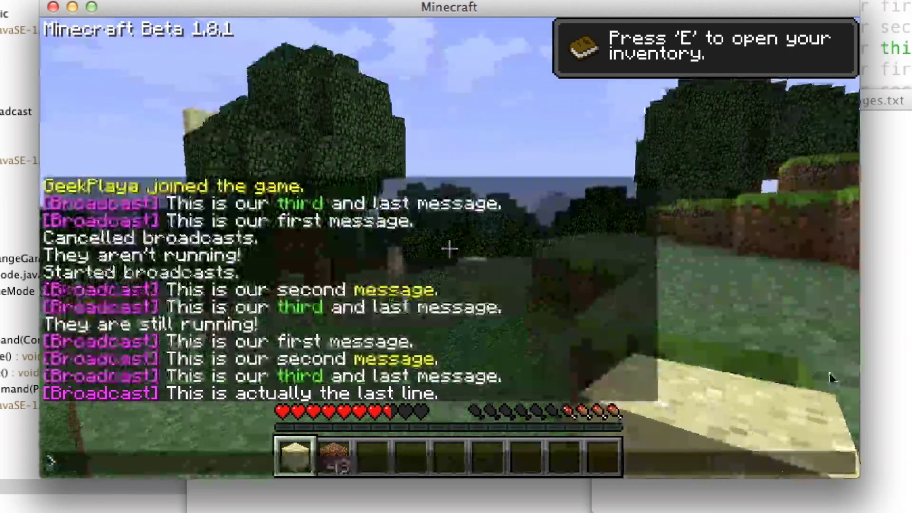
Step: Switch to the server's Terminal window and examine the log entry for the new broadcast line
{"action": "left_click", "coordinate": [894, 388]}
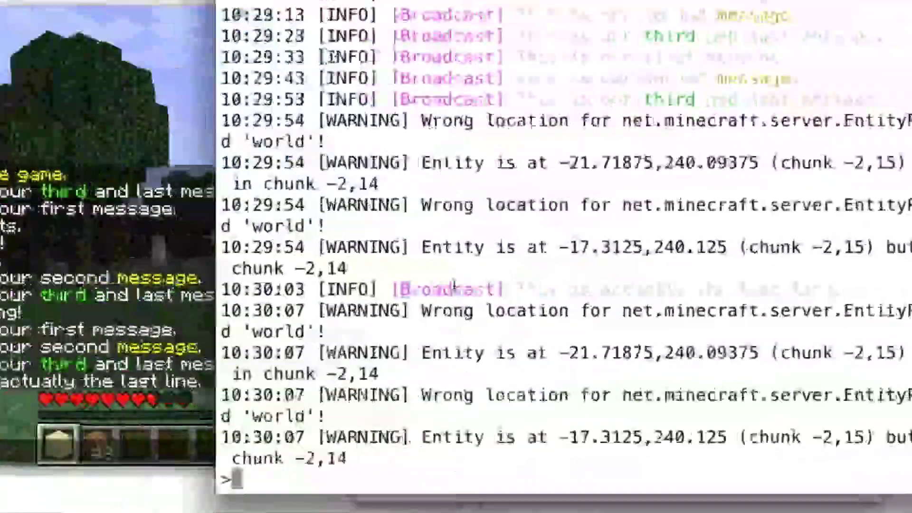
{"action": "triple_click", "coordinate": [693, 303]}
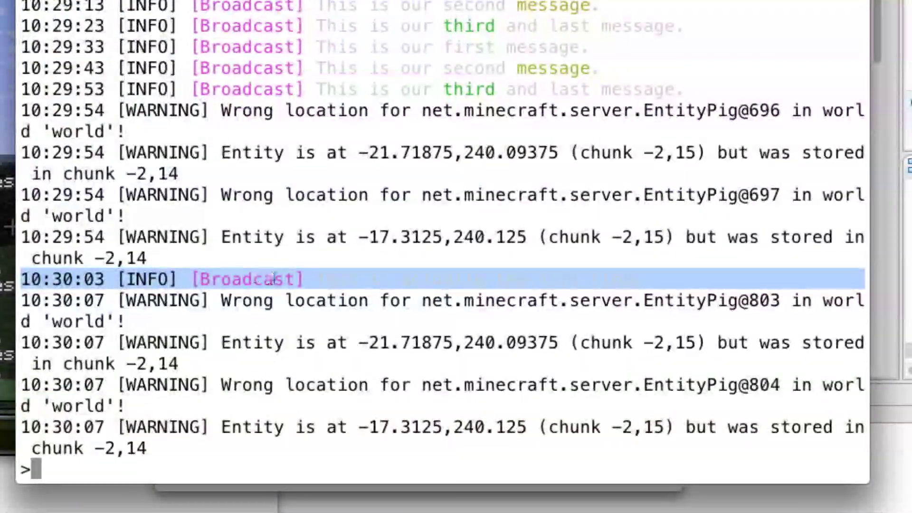
{"action": "scroll", "coordinate": [711, 301], "scroll_direction": "up", "scroll_amount": 20}
{"action": "scroll", "coordinate": [273, 279], "scroll_direction": "down", "scroll_amount": 15}
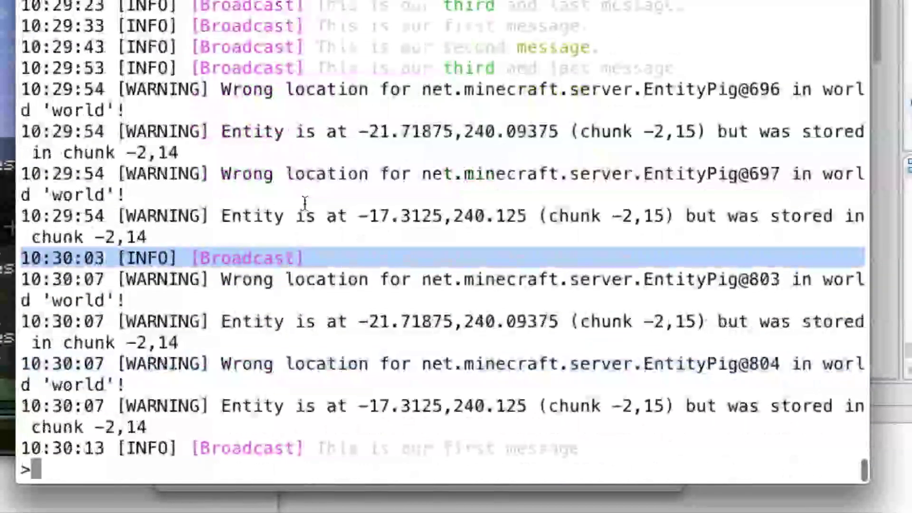
{"action": "left_click", "coordinate": [206, 391]}
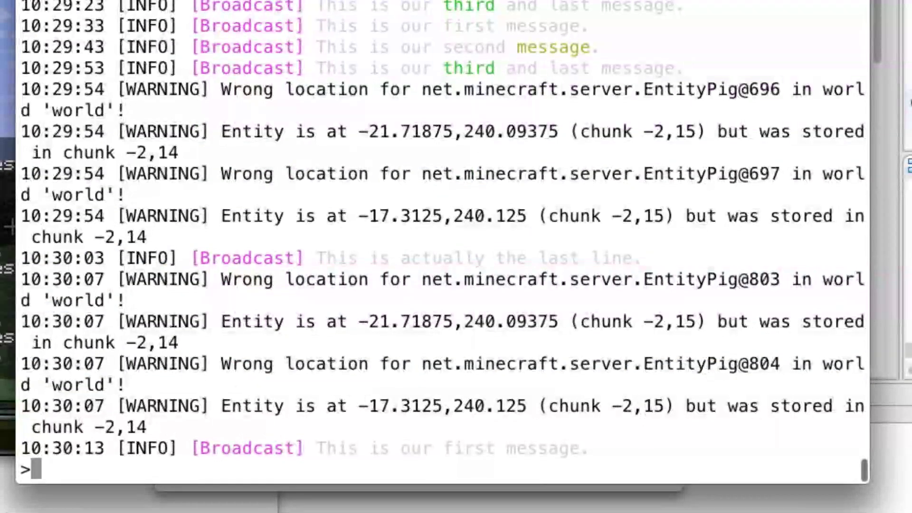
Step: Watch the chat in Minecraft for further broadcasts, pause the game, and switch to the Broadcast class source in Eclipse
{"action": "left_click", "coordinate": [6, 227]}
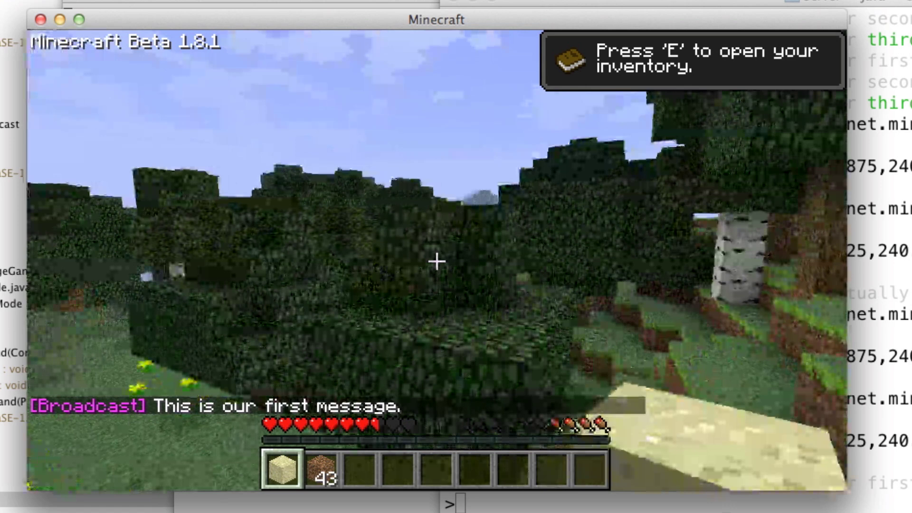
{"action": "key", "text": "Escape"}
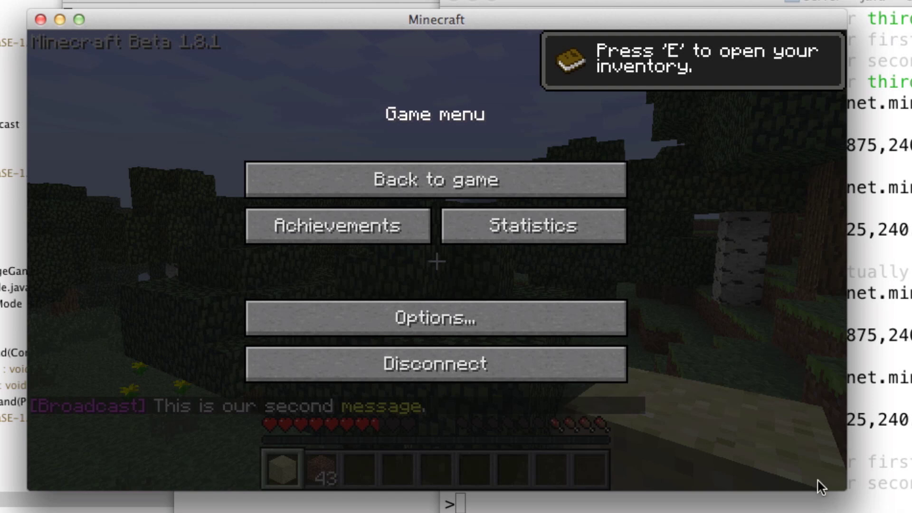
{"action": "key", "text": "super+Tab"}
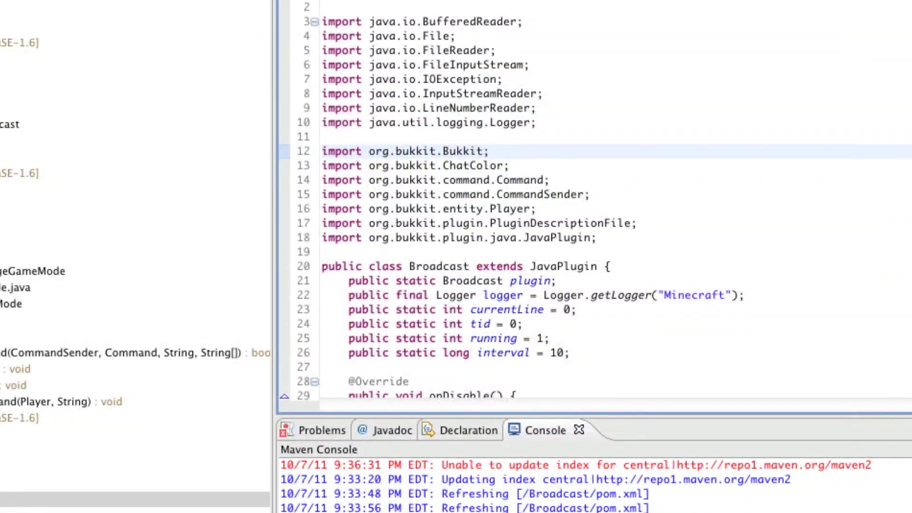